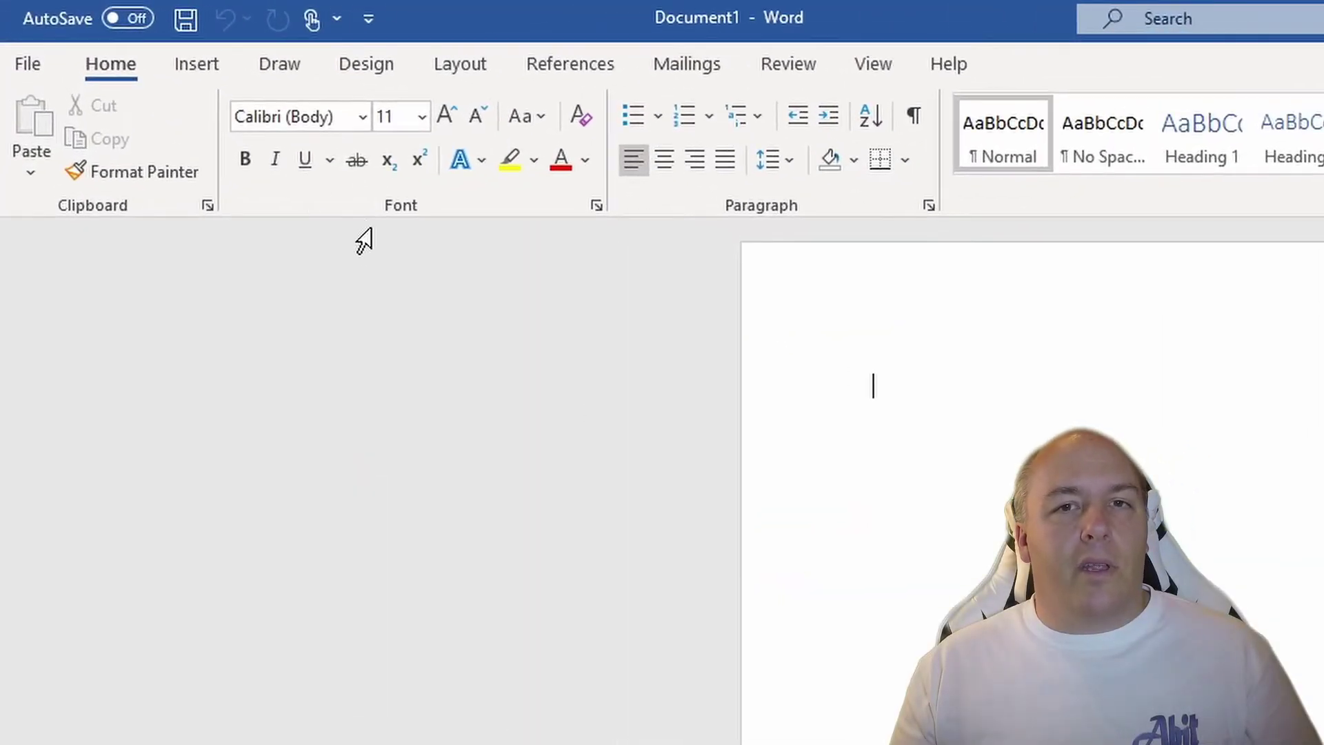
Insert the stock photo of a tabby cat in grass into the blank document
{"action": "left_click", "coordinate": [221, 64]}
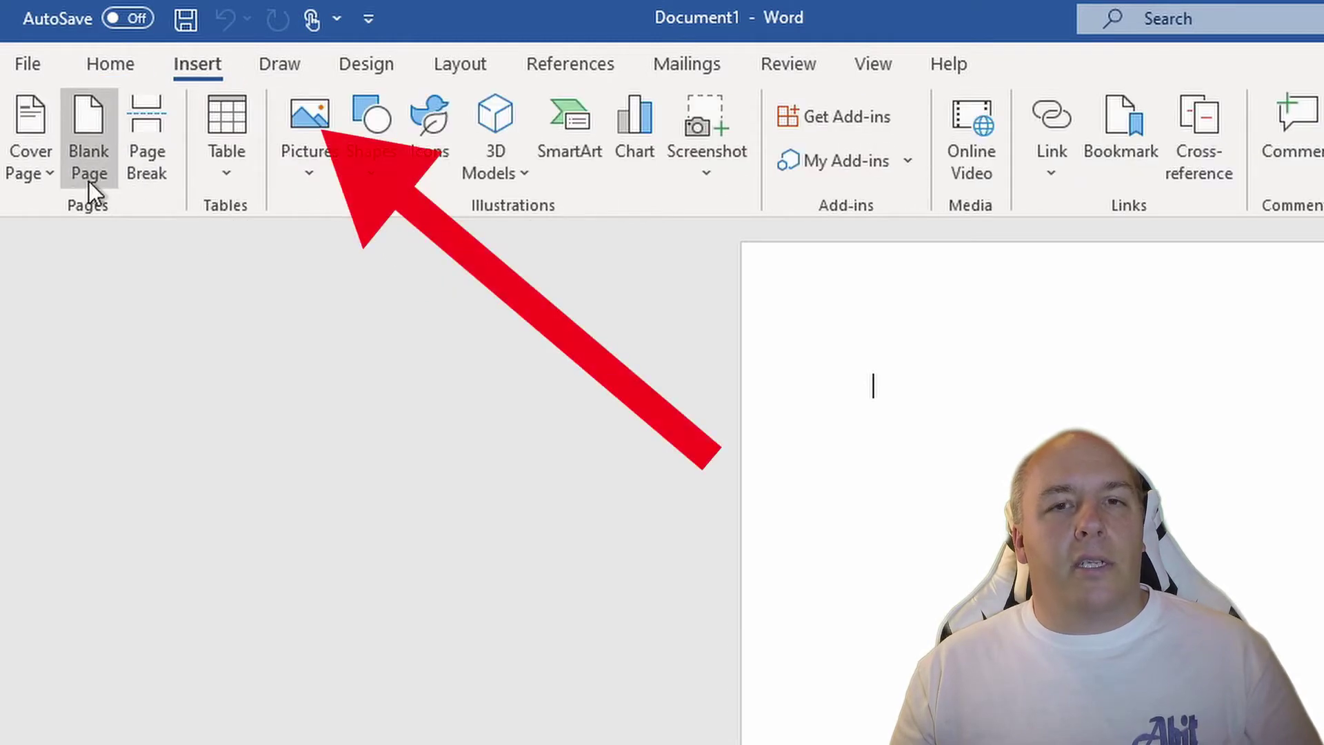
{"action": "left_click", "coordinate": [303, 173]}
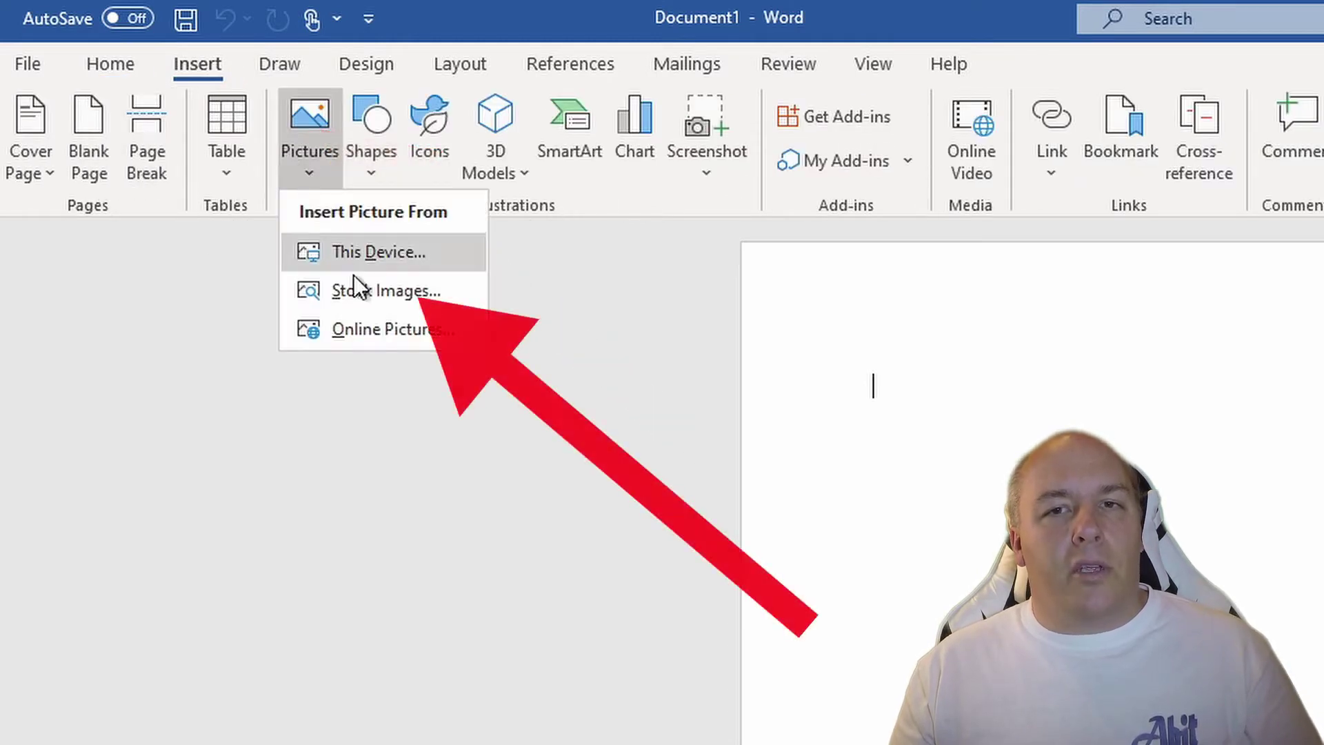
{"action": "left_click", "coordinate": [360, 292]}
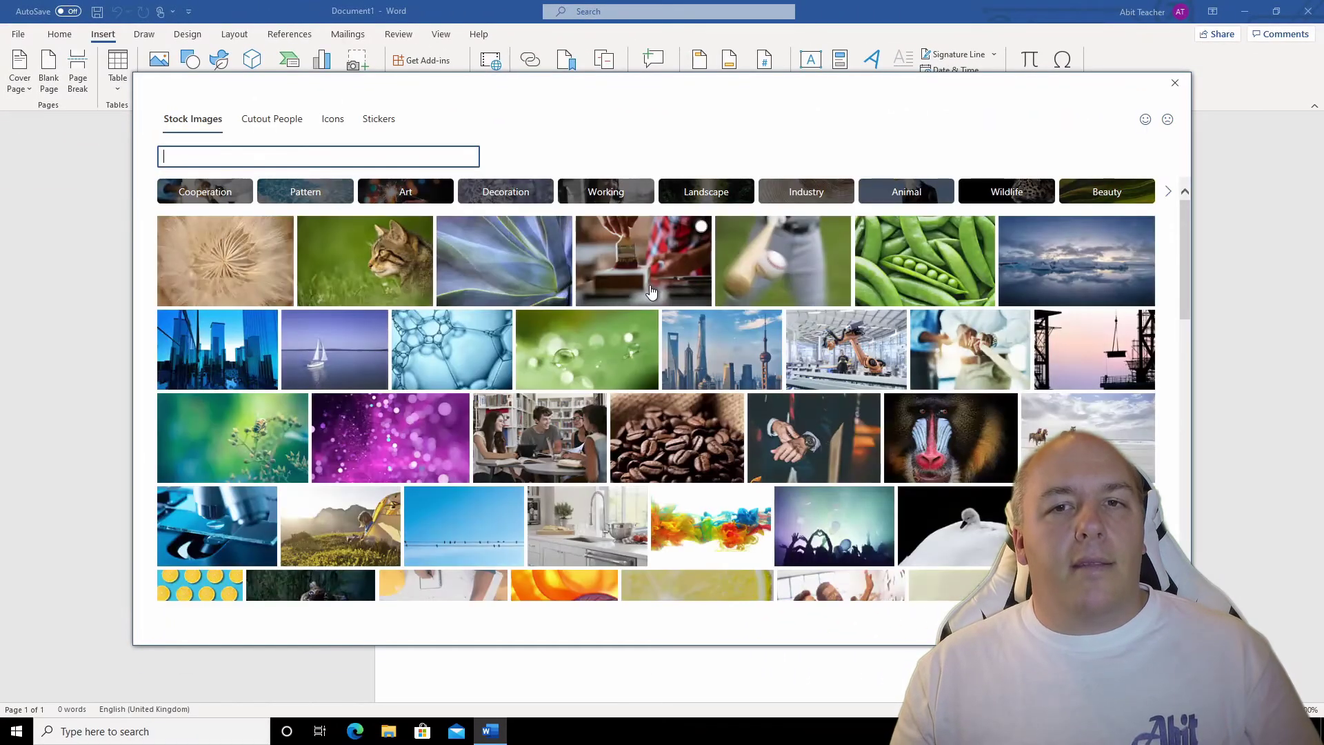
{"action": "left_click", "coordinate": [400, 269]}
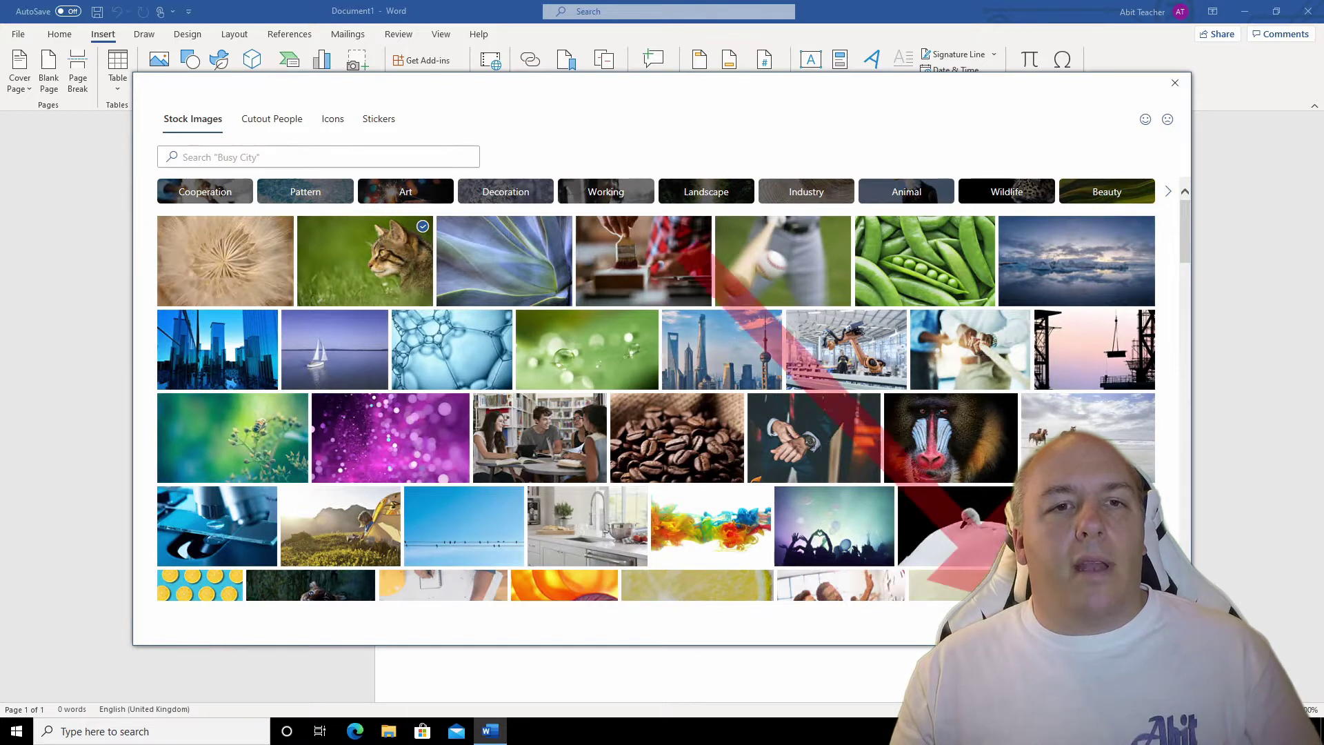
{"action": "left_click", "coordinate": [1130, 624]}
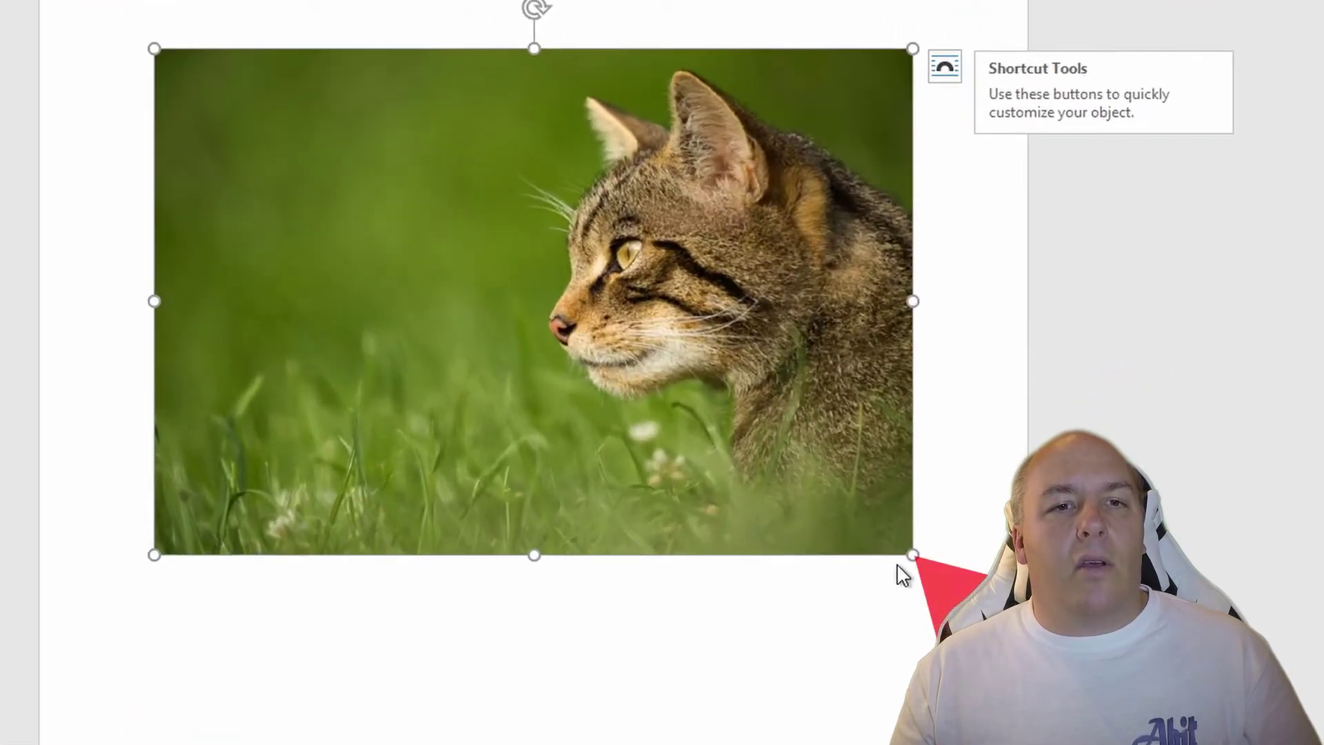
Shrink the cat photo from its corner handle to about 2.74 by 1.82 inches
{"action": "left_click_drag", "start_coordinate": [907, 552], "coordinate": [474, 263]}
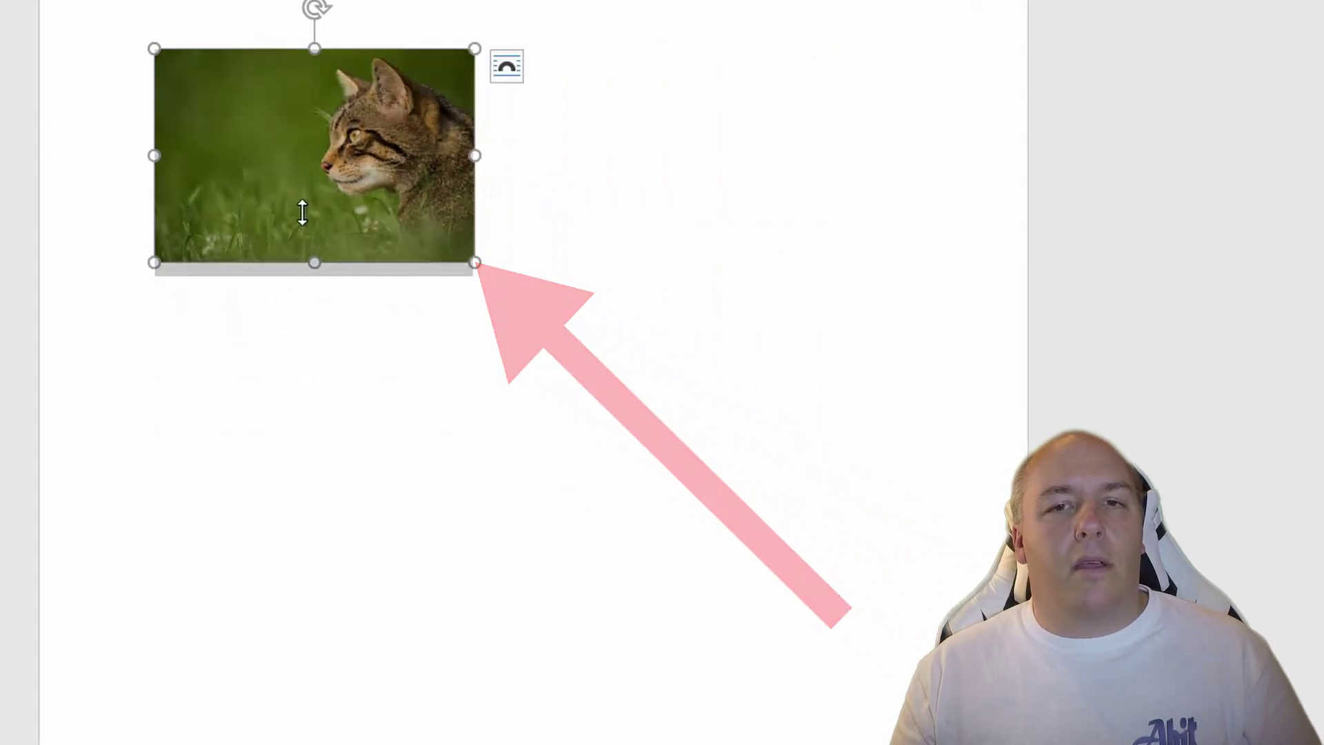
{"action": "left_click", "coordinate": [480, 268]}
{"action": "left_click", "coordinate": [267, 164]}
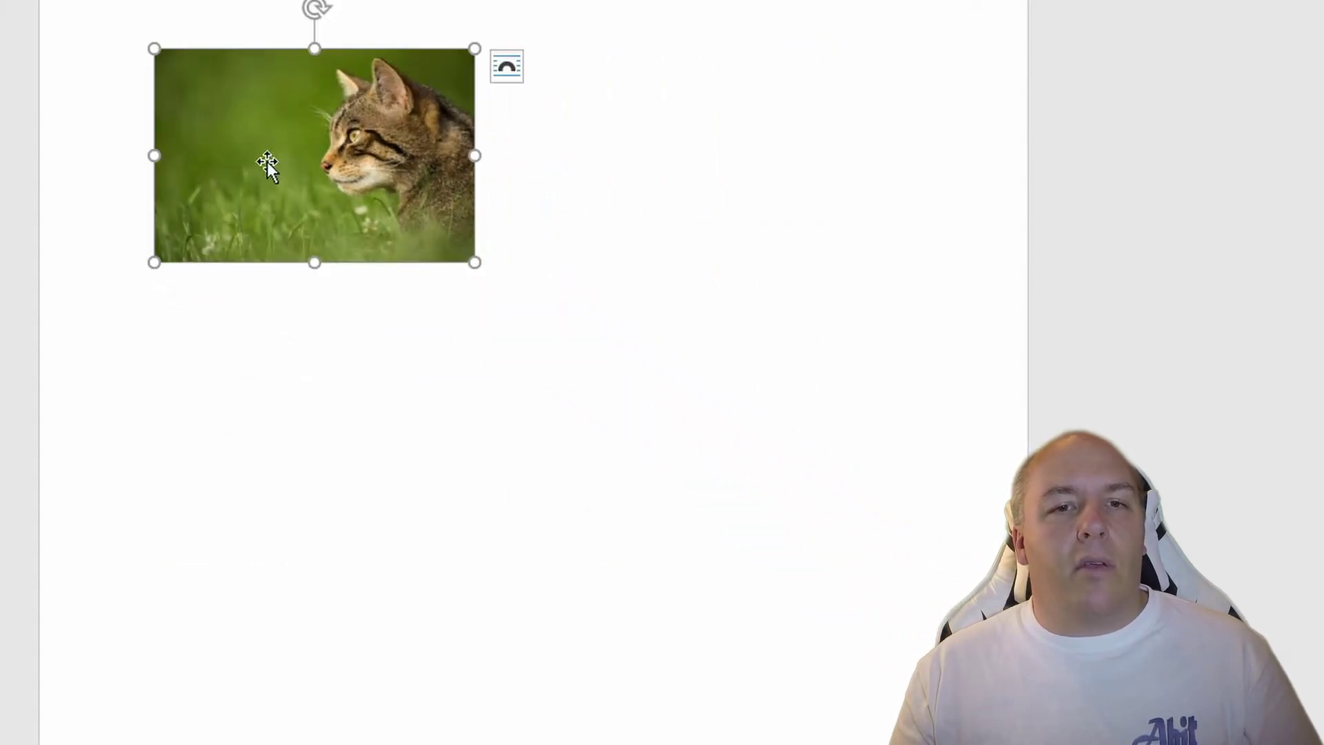
{"action": "left_click", "coordinate": [569, 290]}
Select and deselect the resized cat photo several times, then try nudging it on the page
{"action": "left_click", "coordinate": [372, 206]}
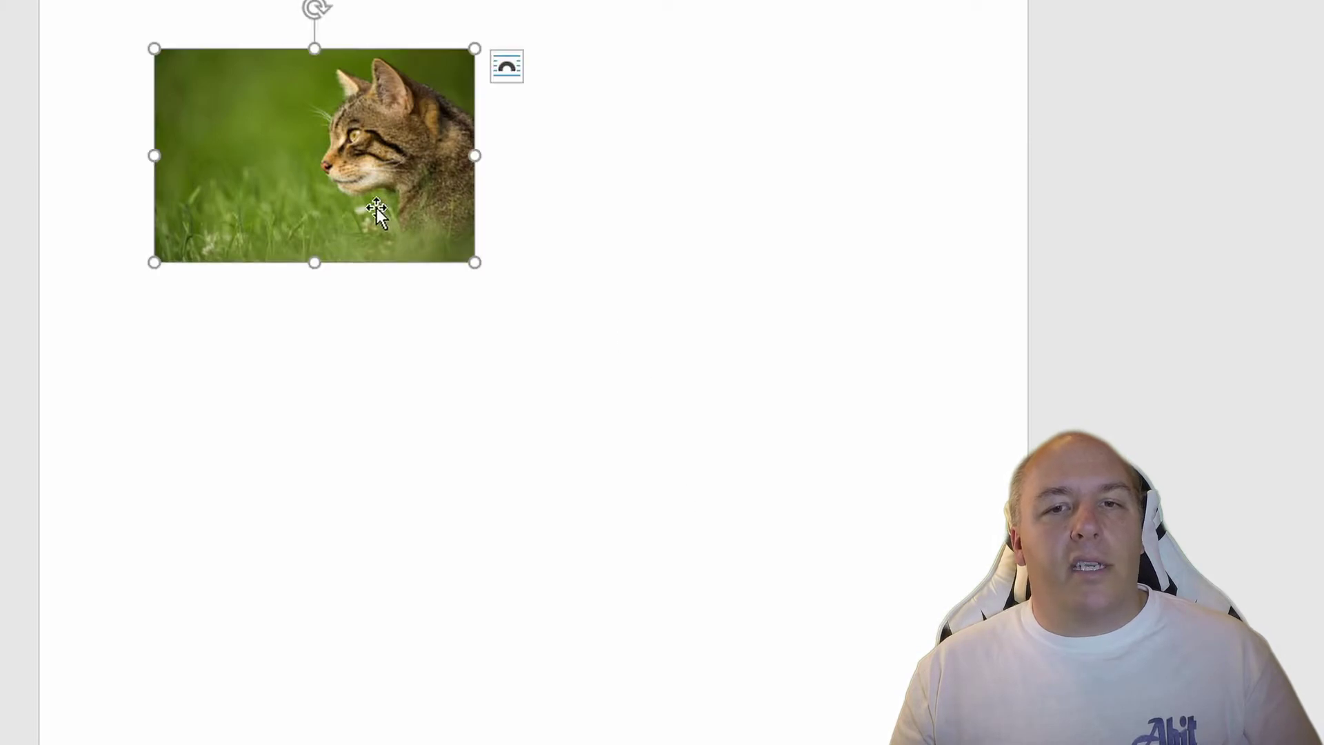
{"action": "left_click", "coordinate": [403, 364]}
{"action": "left_click", "coordinate": [319, 225]}
{"action": "left_click", "coordinate": [701, 496]}
{"action": "left_click", "coordinate": [221, 89]}
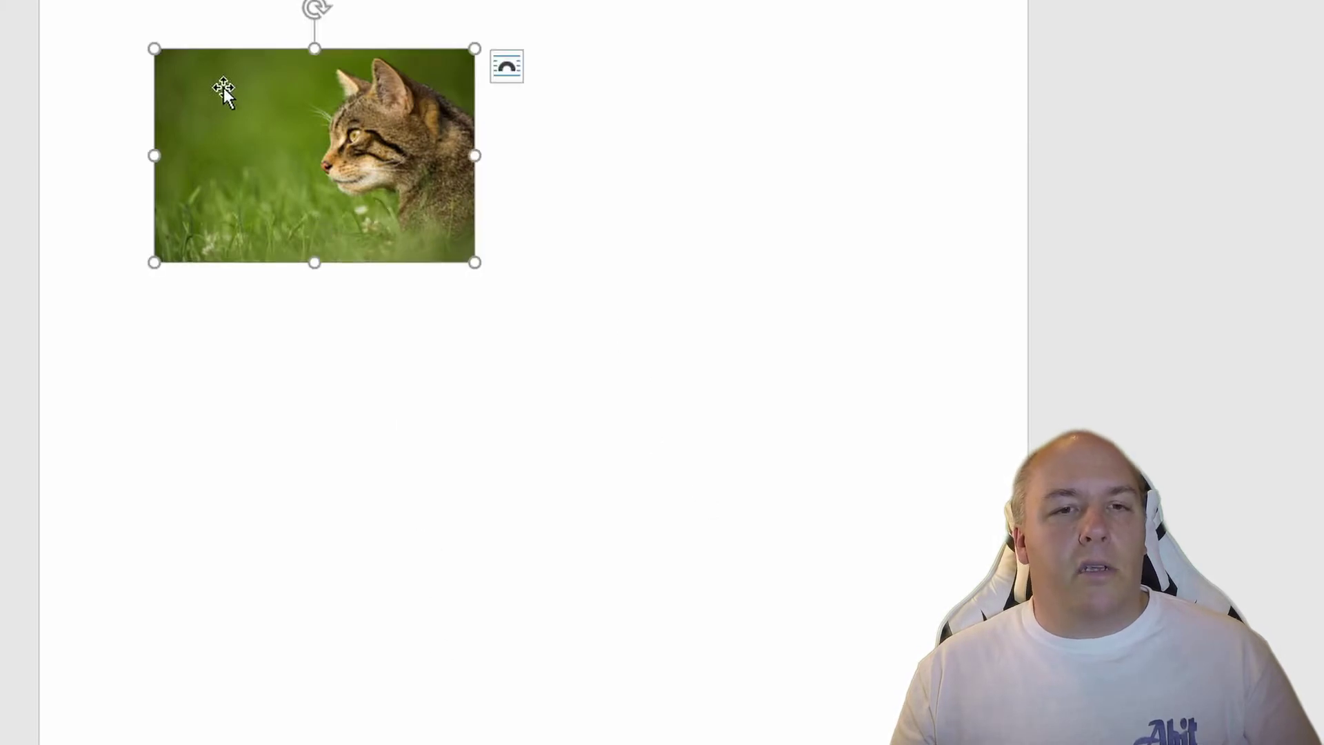
{"action": "left_click", "coordinate": [726, 39]}
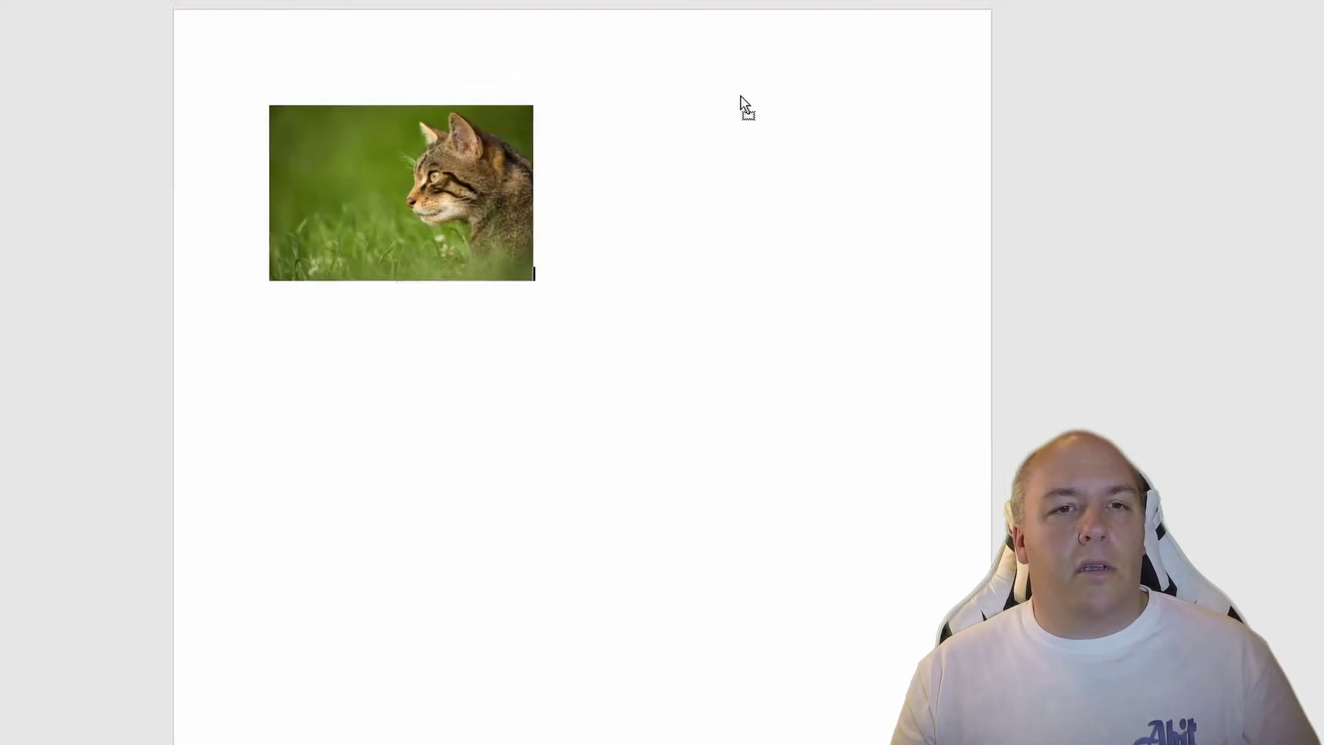
{"action": "left_click_drag", "start_coordinate": [748, 107], "coordinate": [747, 109]}
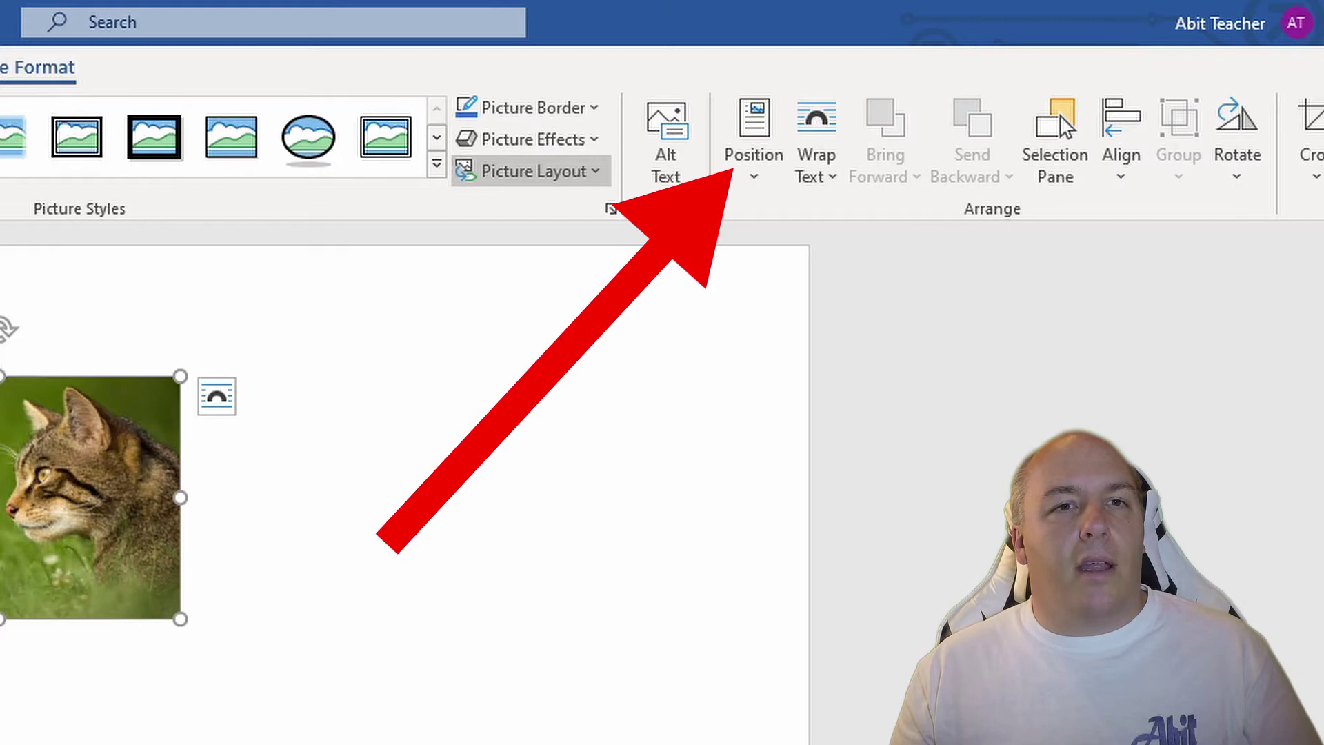
Position the cat photo at Top Left with Square text wrapping
{"action": "left_click", "coordinate": [759, 177]}
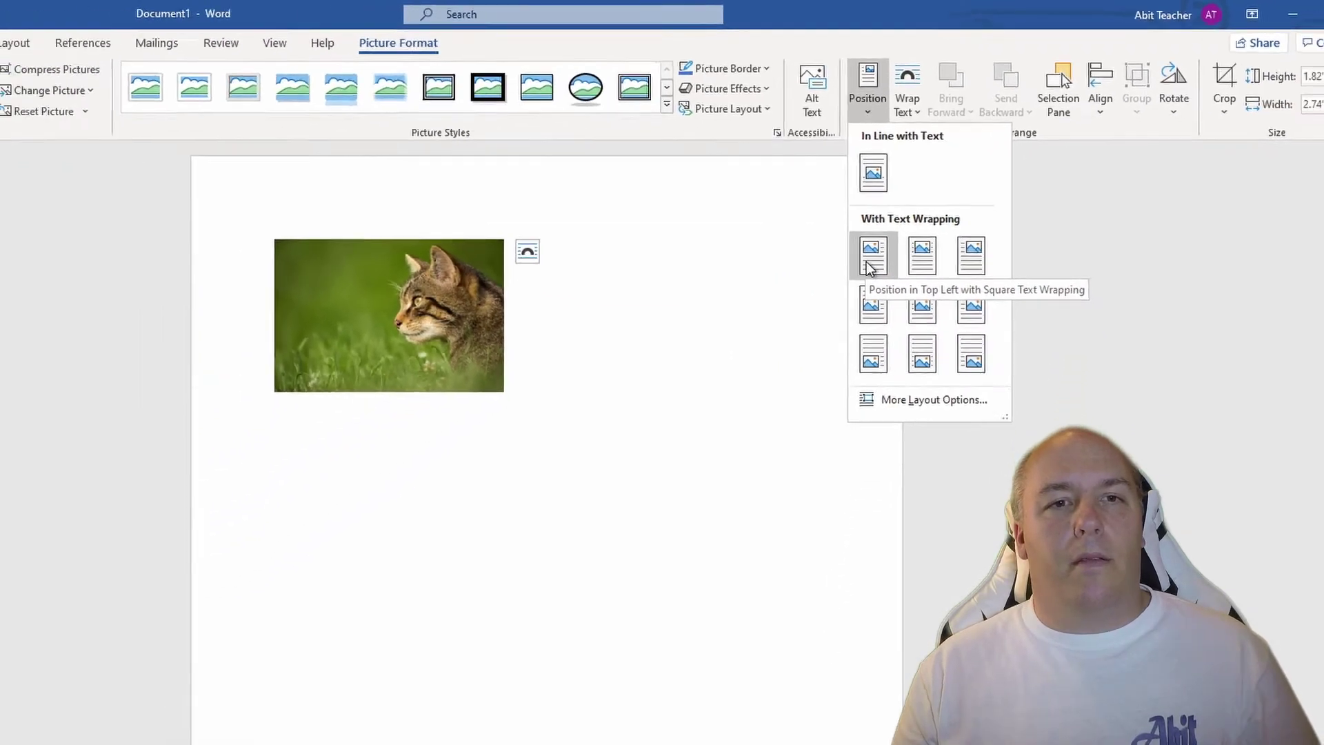
{"action": "left_click", "coordinate": [792, 372]}
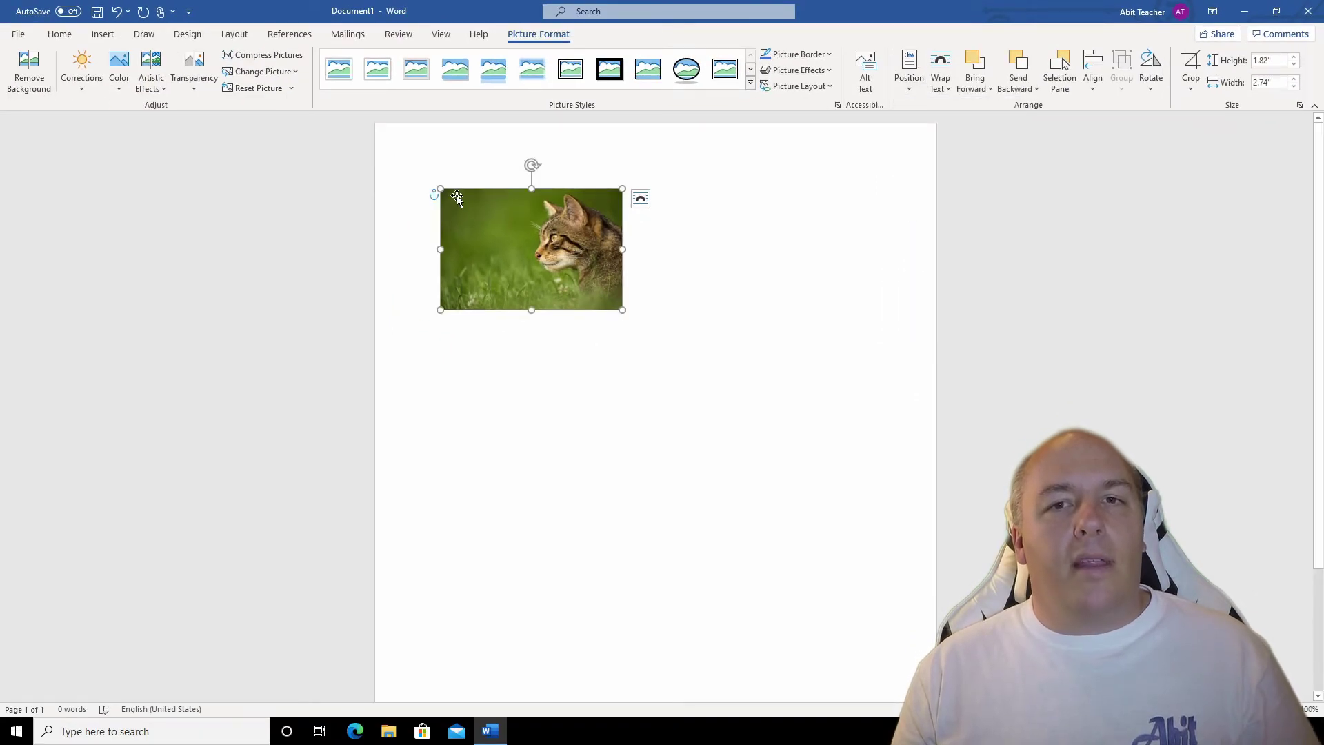
Drag the cat photo down and to the right to the middle of the page
{"action": "left_click_drag", "start_coordinate": [536, 219], "coordinate": [669, 467]}
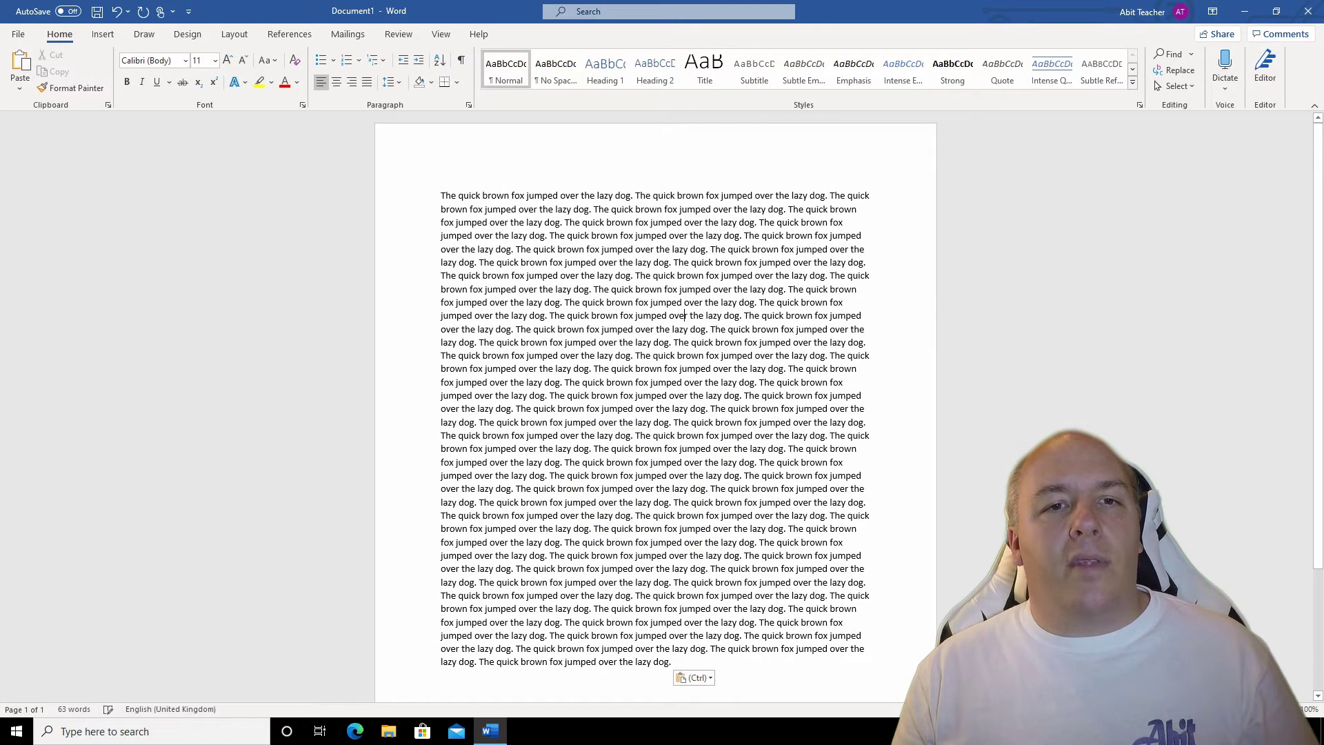
Place the cursor mid-paragraph in the repeated 'The quick brown fox jumped over the lazy dog.' text
{"action": "left_click", "coordinate": [516, 249]}
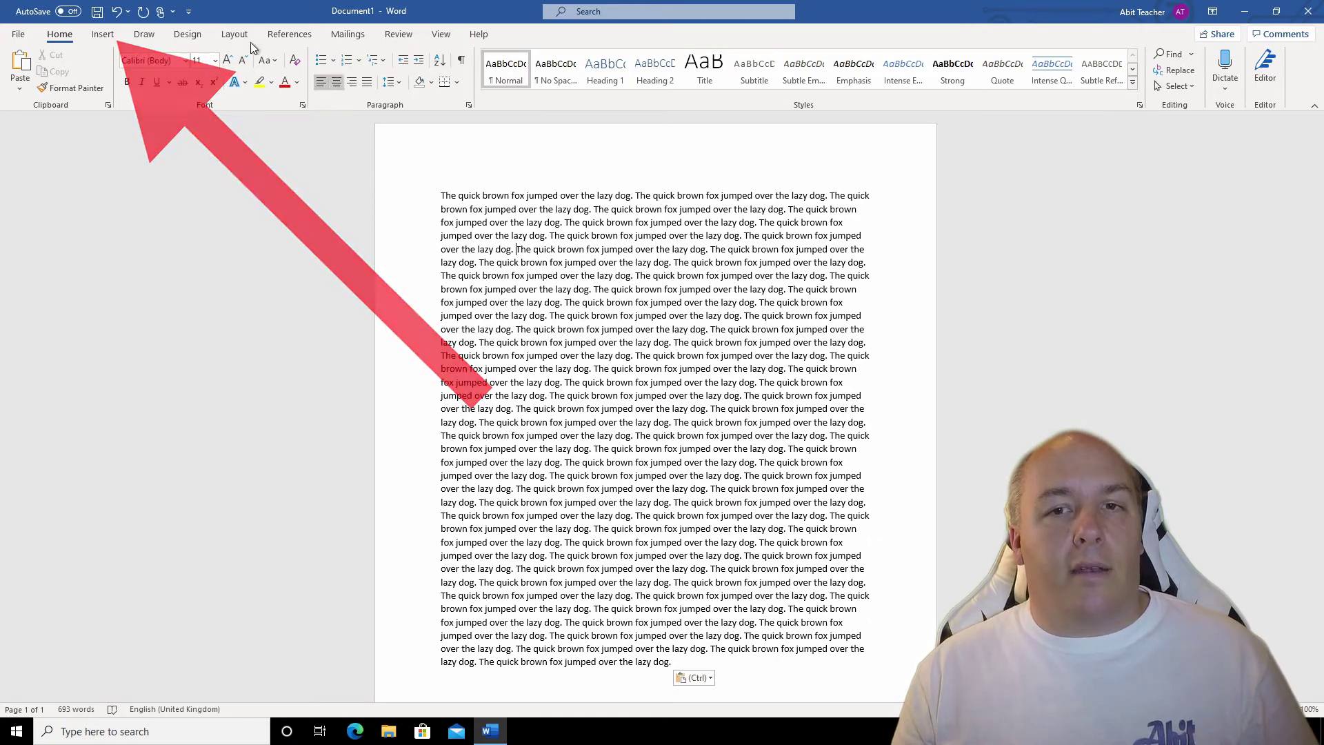
Insert the bird-of-prey-in-flight stock photo, 1.63 by 2.45 inches, into the paragraph
{"action": "left_click", "coordinate": [104, 34]}
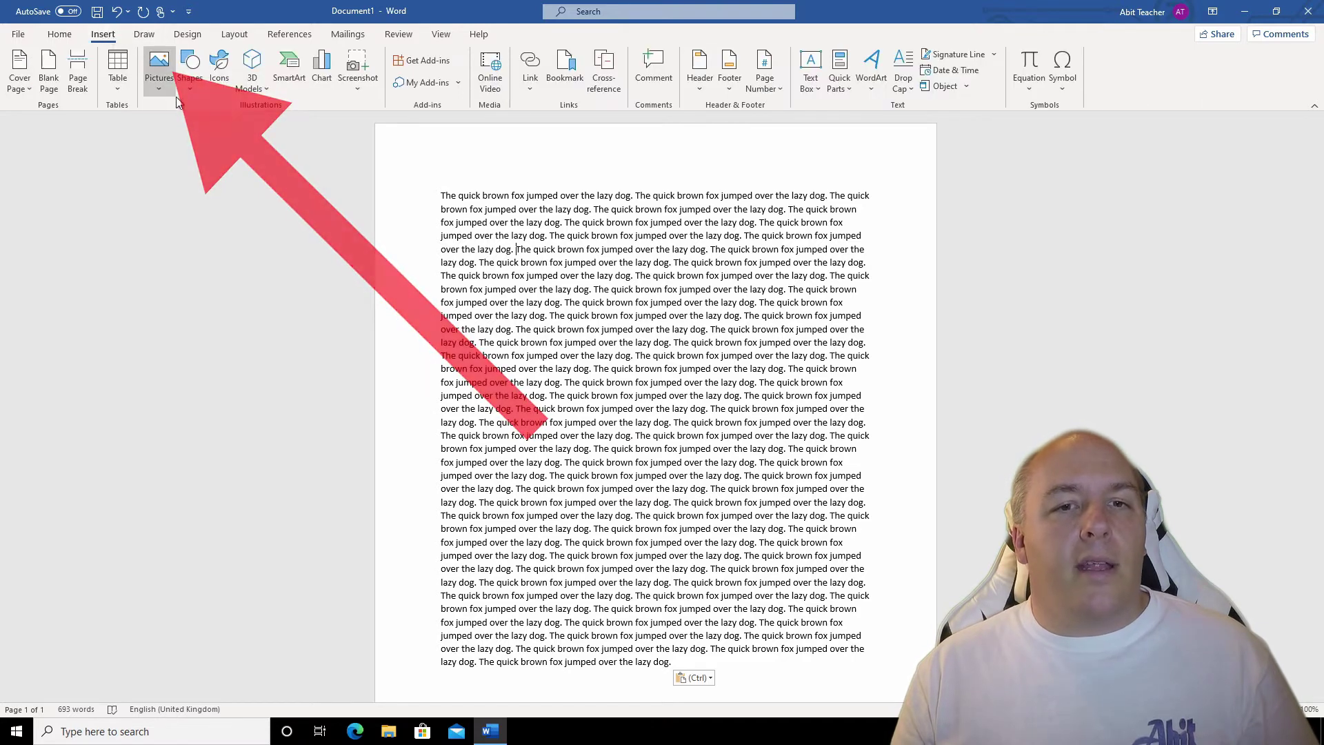
{"action": "left_click", "coordinate": [159, 66]}
{"action": "left_click", "coordinate": [188, 149]}
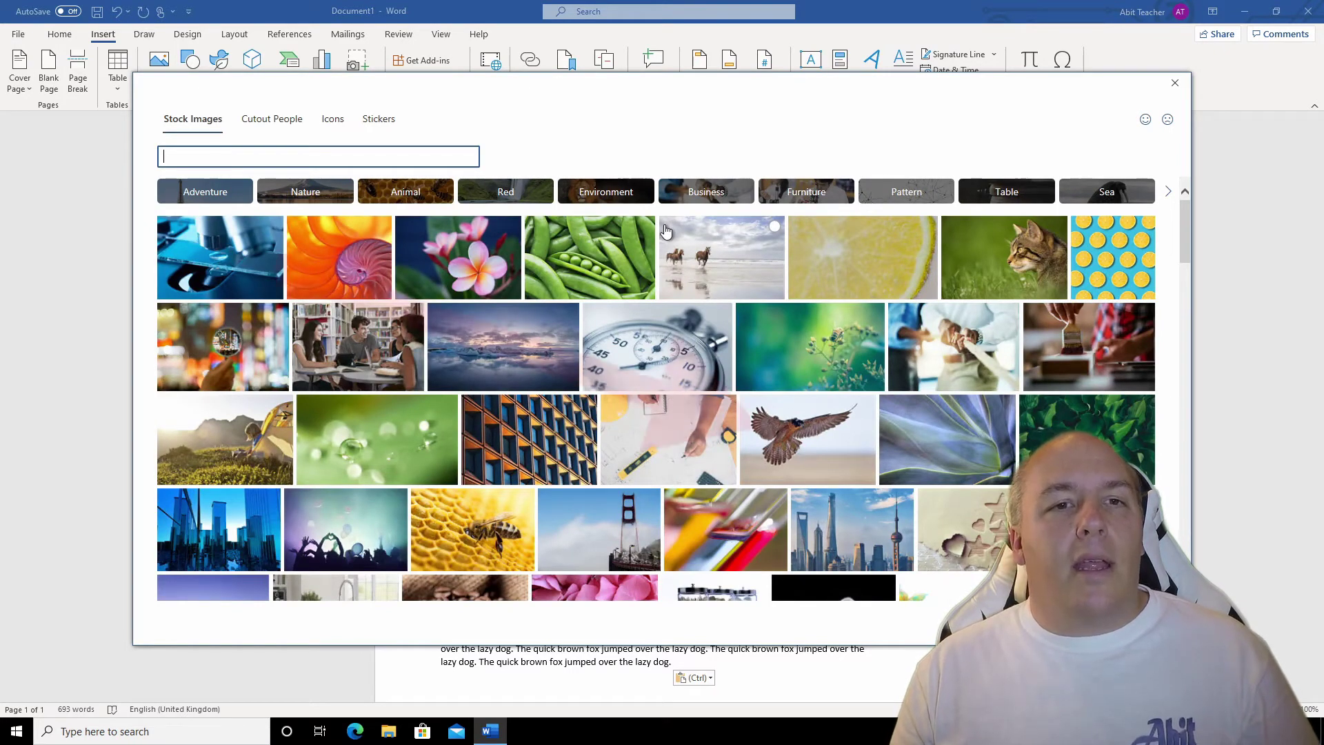
{"action": "left_click", "coordinate": [785, 460]}
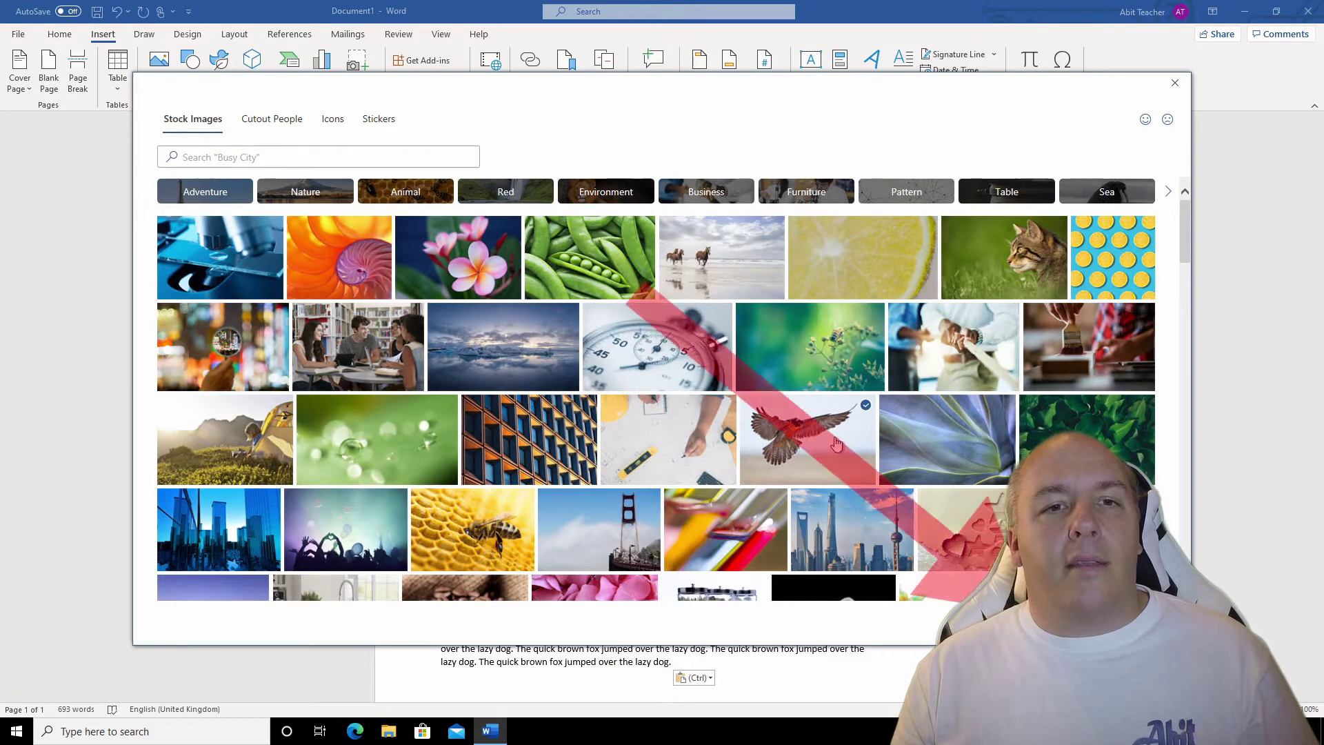
{"action": "key", "text": "Escape"}
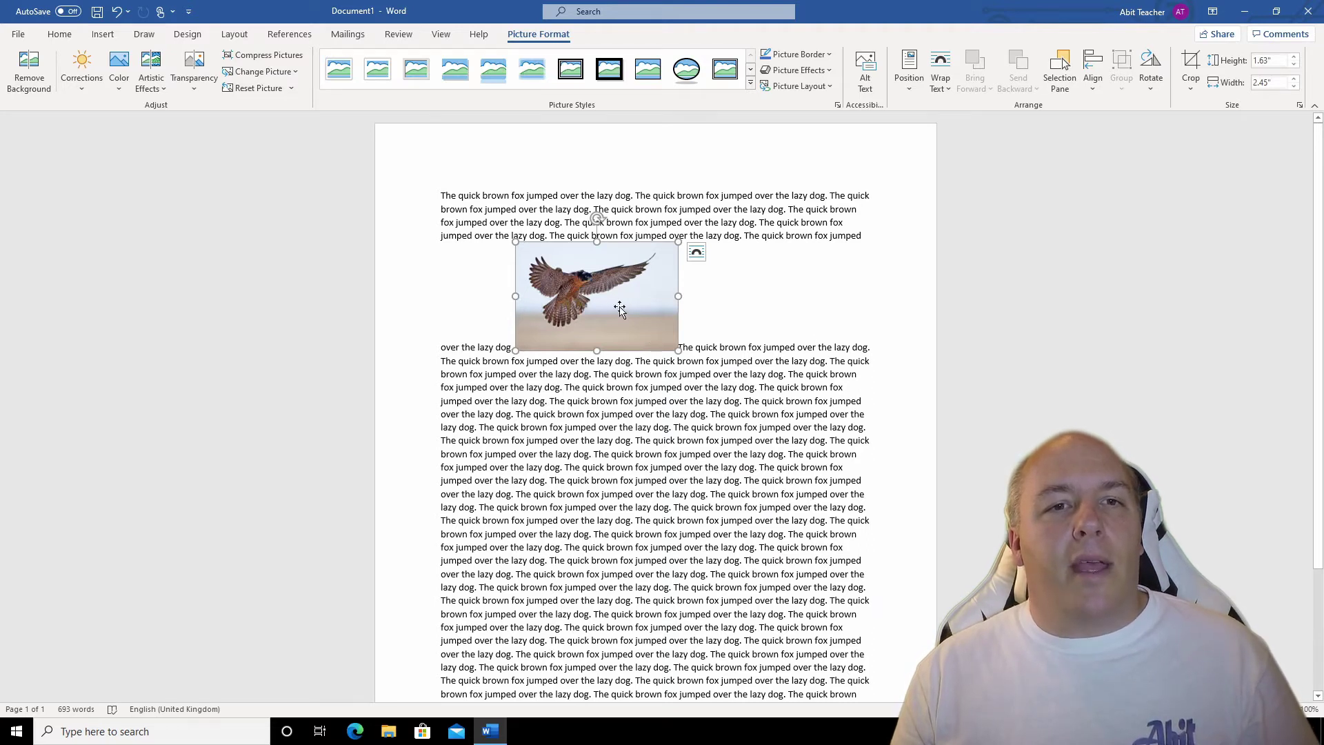
Move the inline bird photo within the text, dropping it about eighteen lines down
{"action": "left_click_drag", "start_coordinate": [617, 305], "coordinate": [635, 528]}
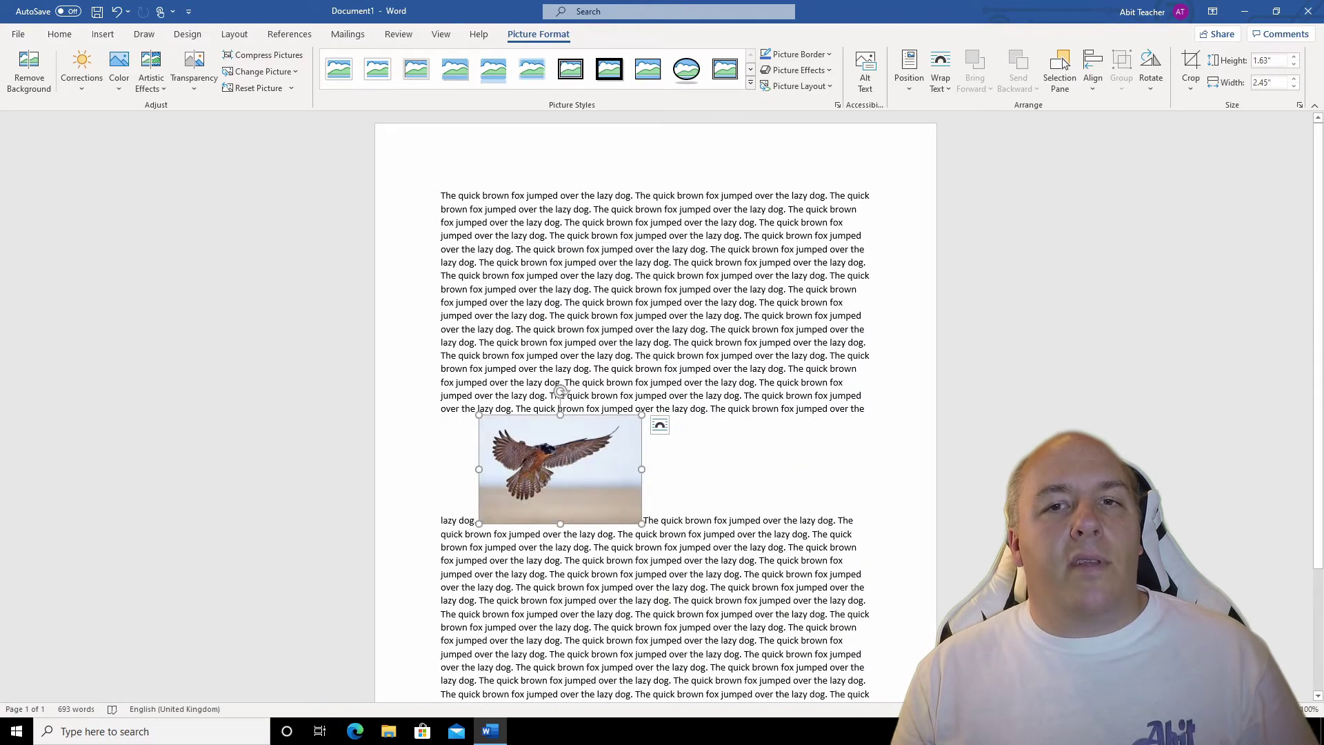
{"action": "left_click_drag", "start_coordinate": [598, 486], "coordinate": [739, 302]}
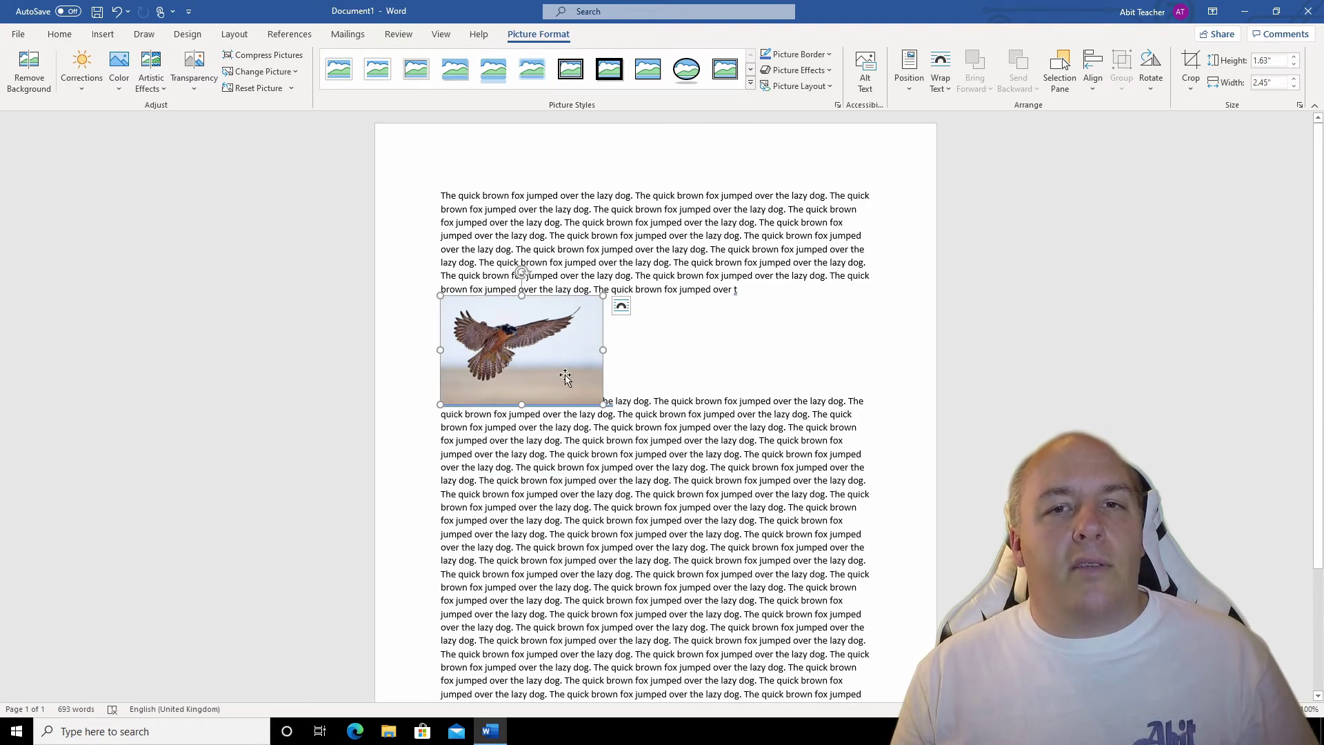
{"action": "left_click_drag", "start_coordinate": [566, 379], "coordinate": [691, 540]}
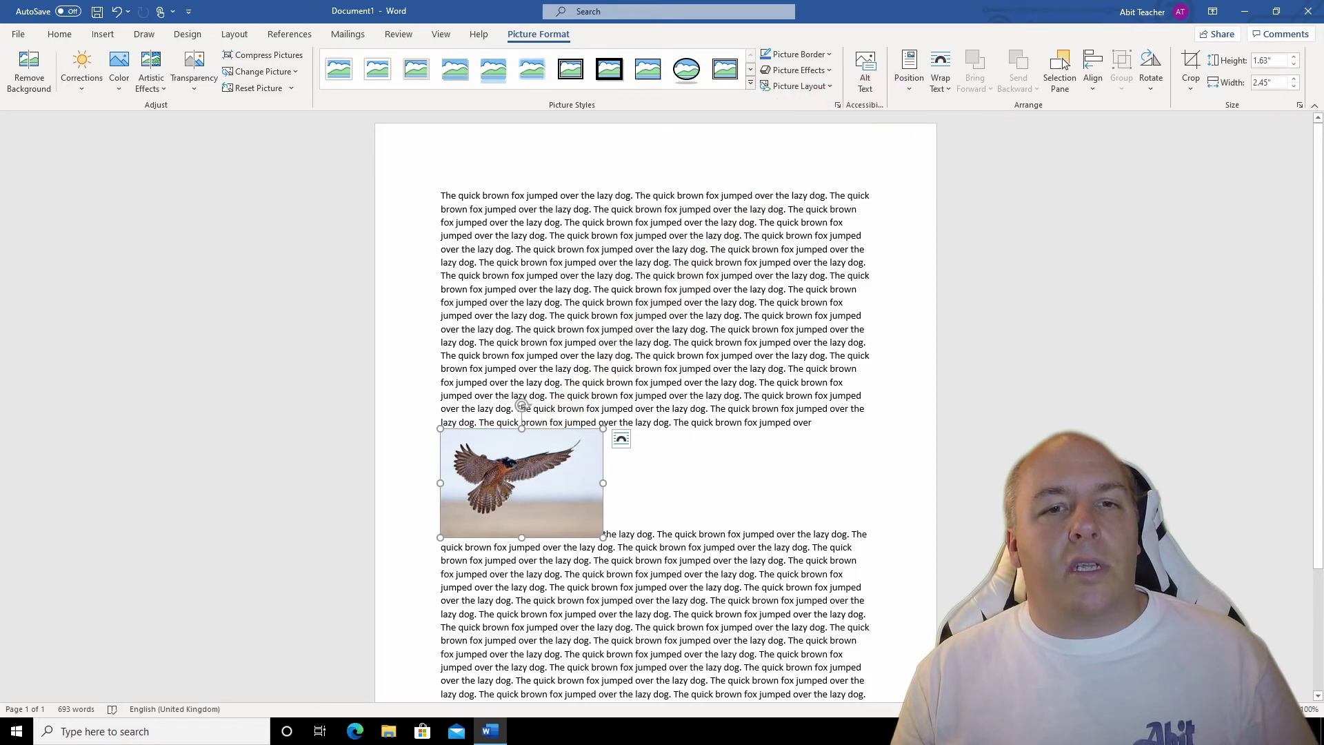
Set the bird photo's position to Middle Center with Square text wrapping
{"action": "left_click", "coordinate": [908, 88]}
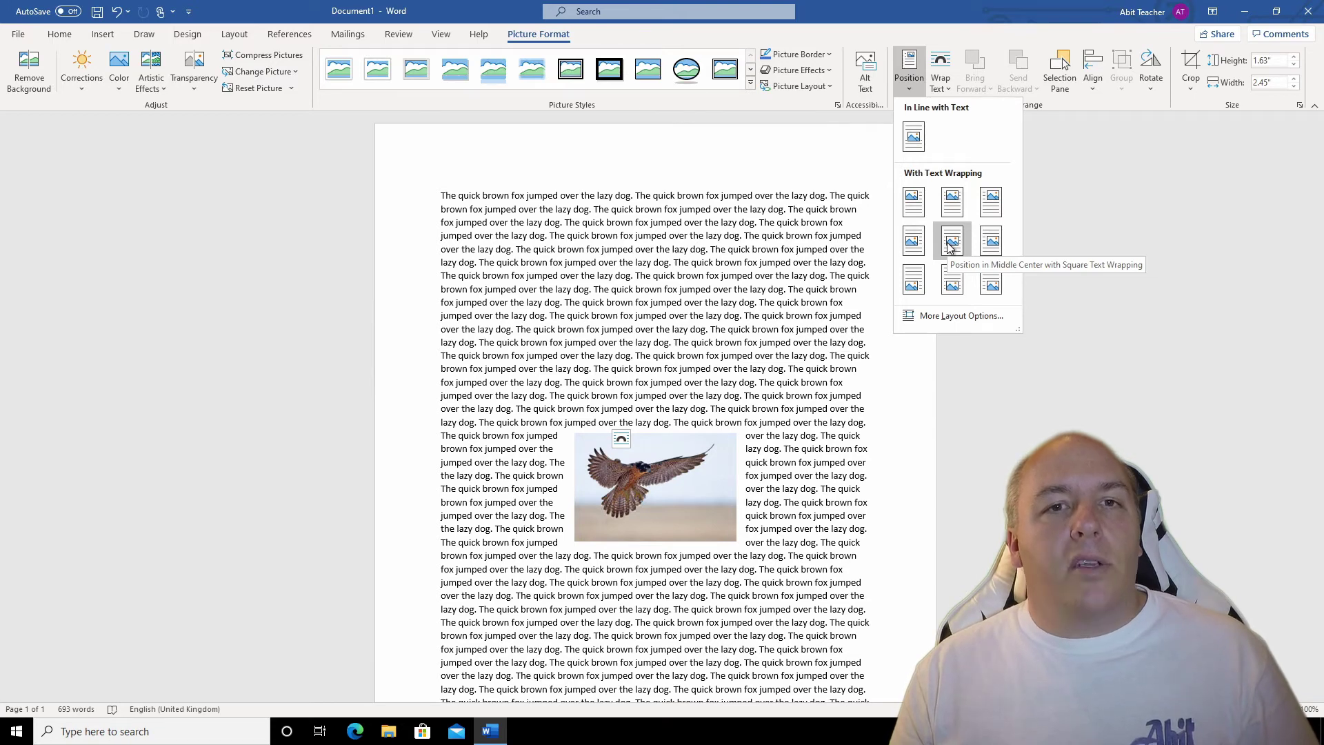
{"action": "left_click", "coordinate": [950, 246]}
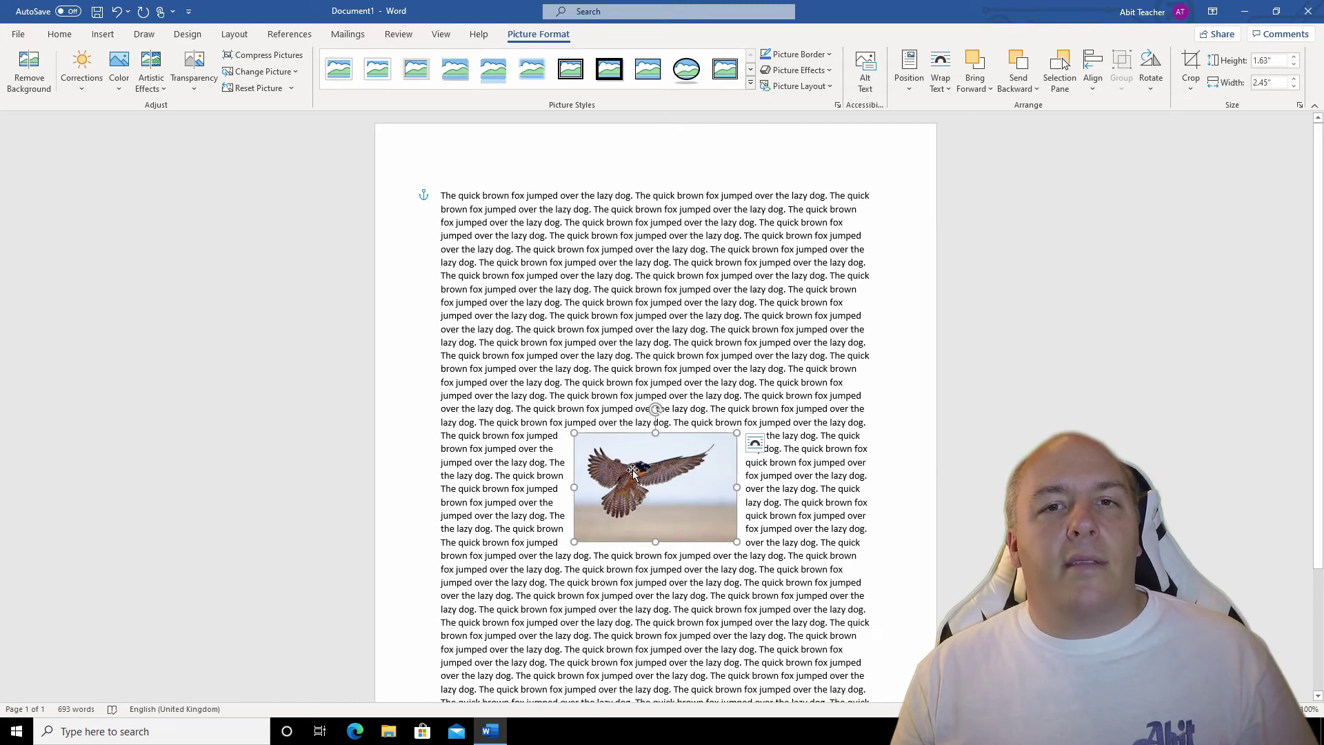
Drag the bird photo up to about a dozen lines down the page
{"action": "left_click_drag", "start_coordinate": [633, 471], "coordinate": [639, 396]}
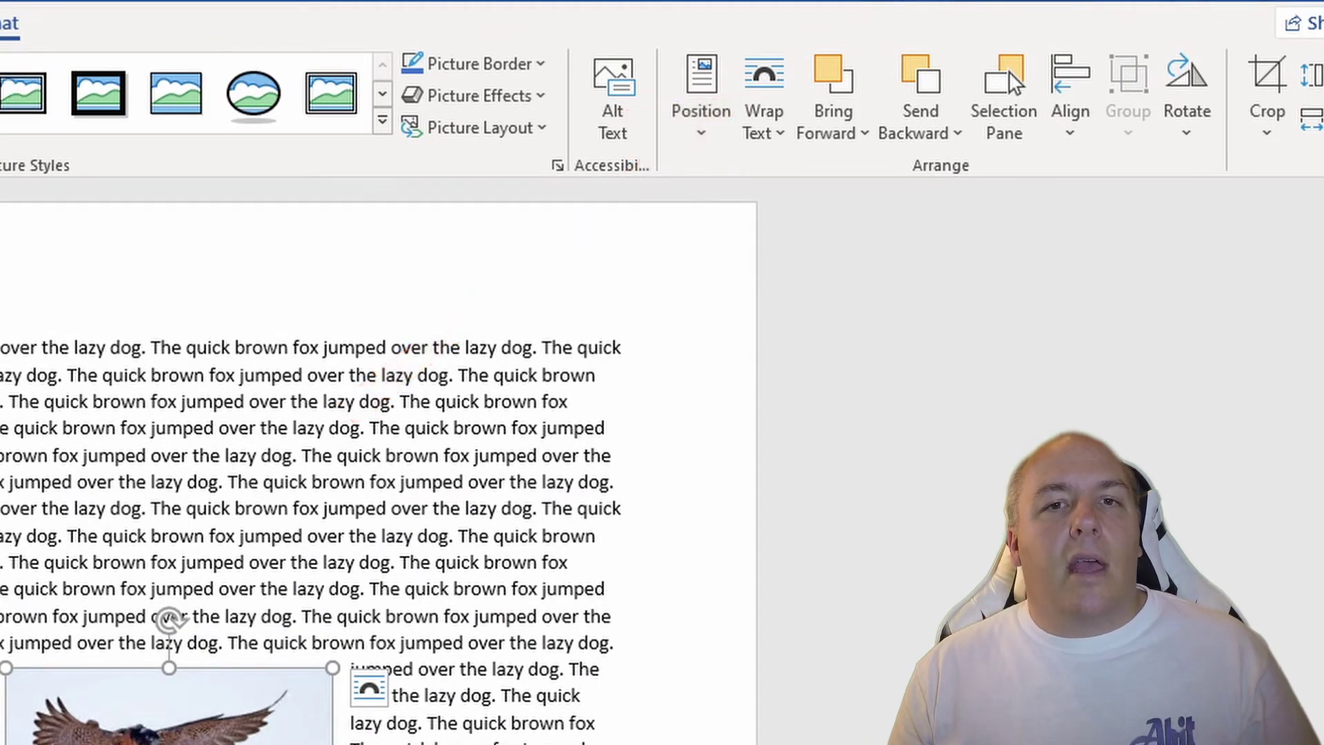
Open the Wrap Text choices for the bird photo
{"action": "left_click", "coordinate": [765, 142]}
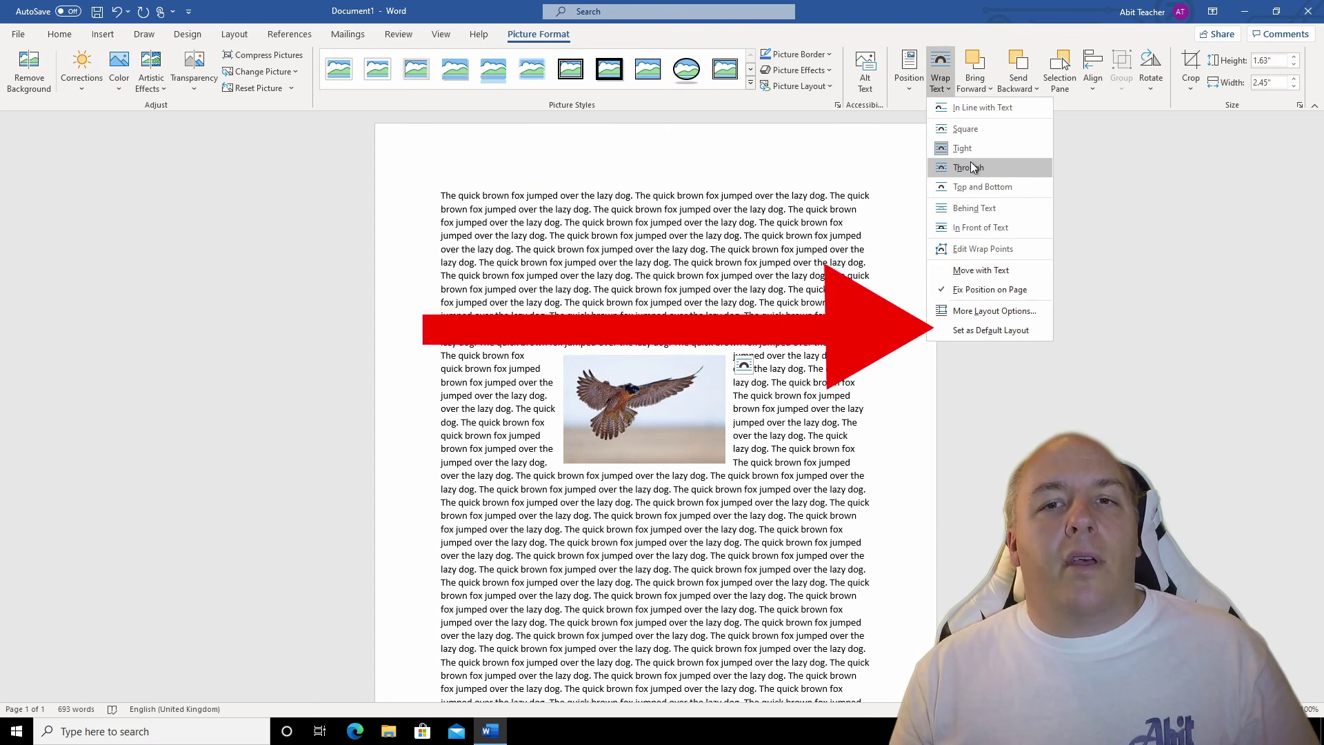
Set tight text wrapping on the bird photo and drag it slightly lower within the paragraph
{"action": "left_click", "coordinate": [975, 150]}
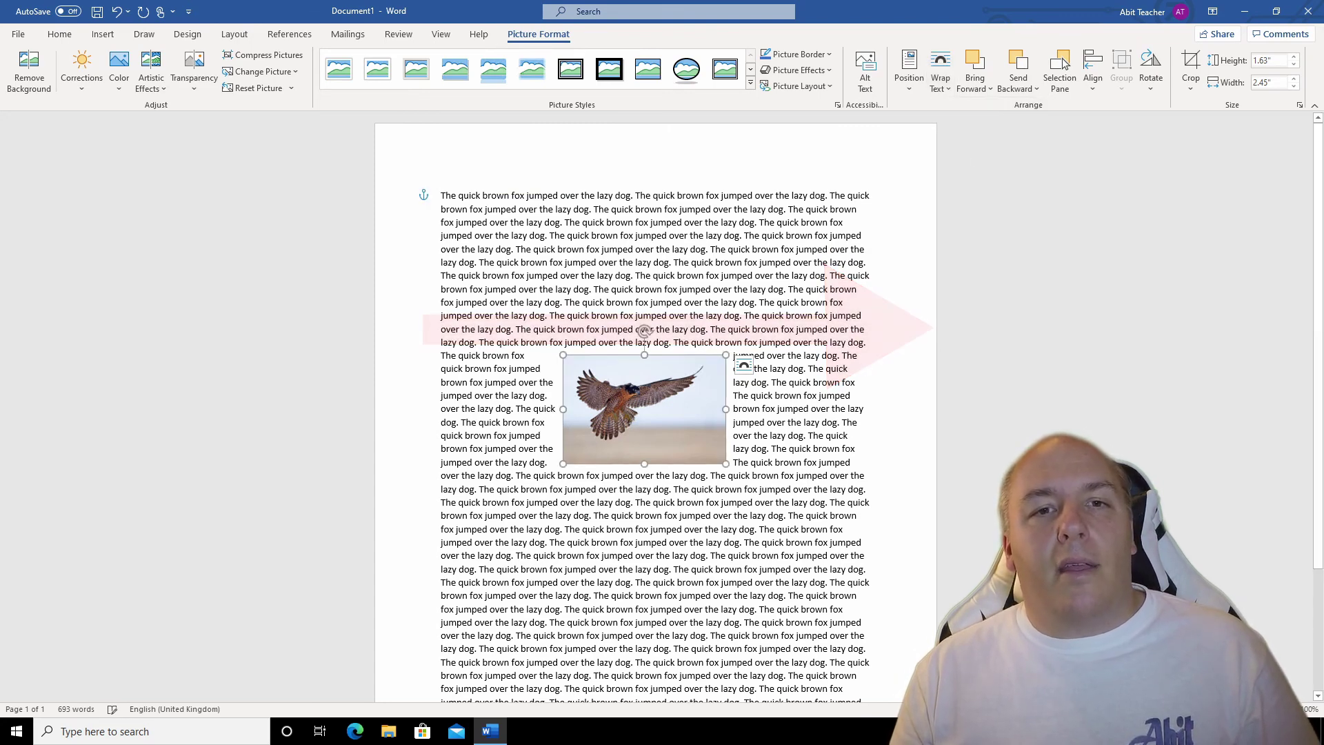
{"action": "left_click_drag", "start_coordinate": [679, 407], "coordinate": [516, 435]}
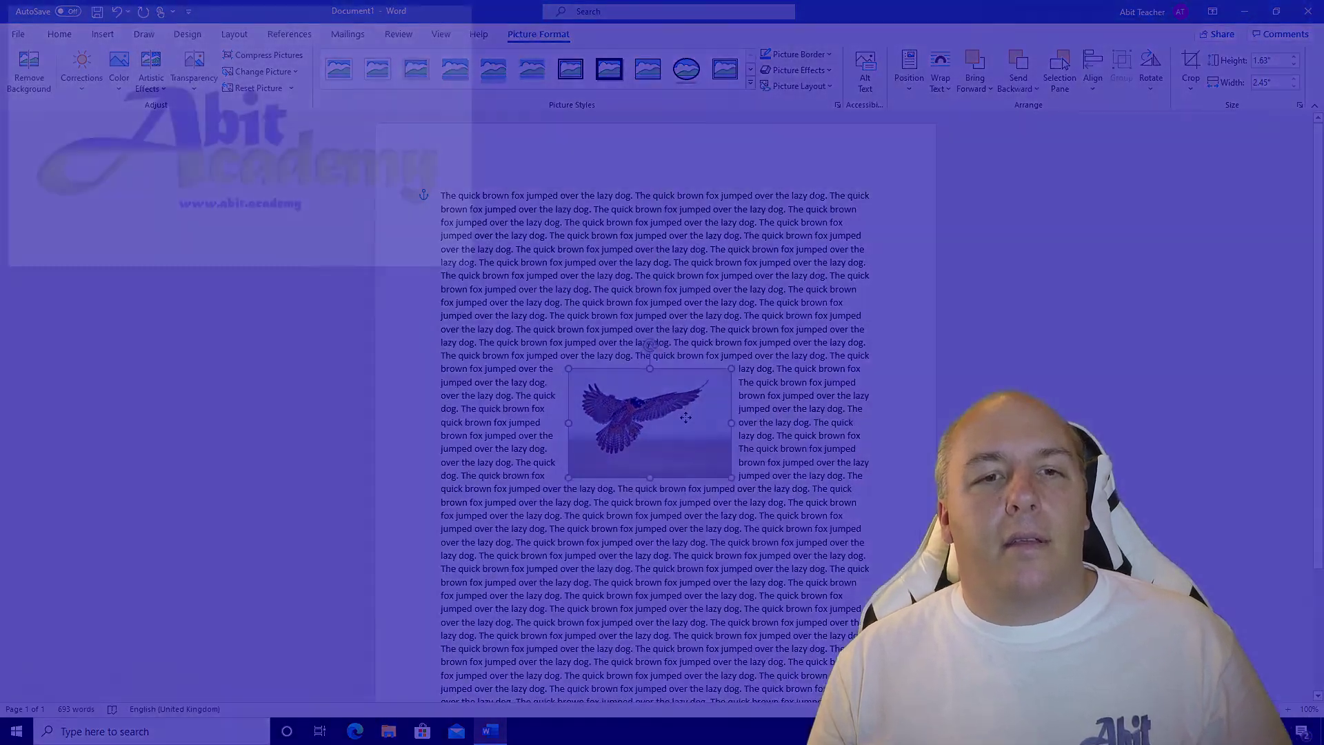